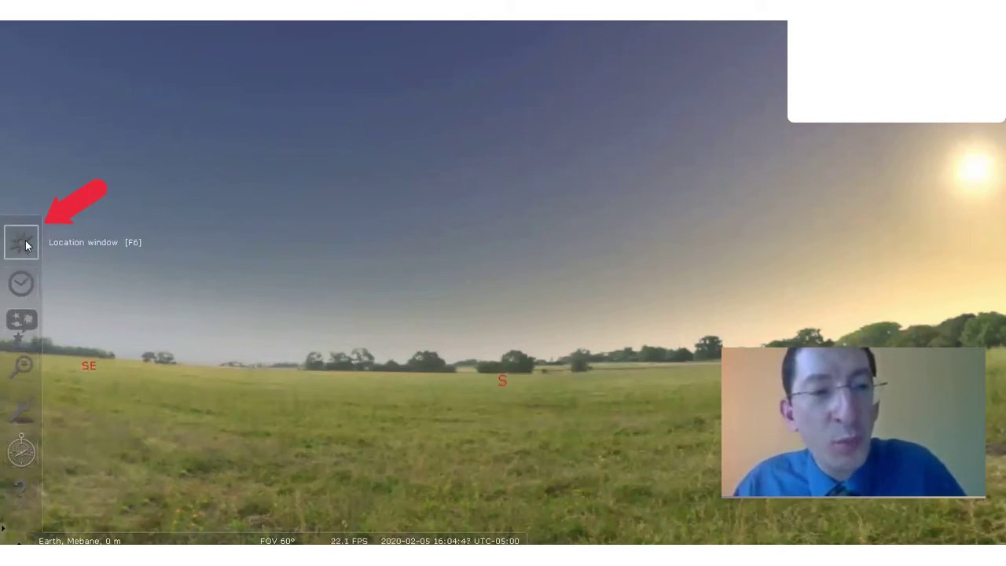
Set the location's custom time zone to UTC and close the location settings.
left_click(22, 242)
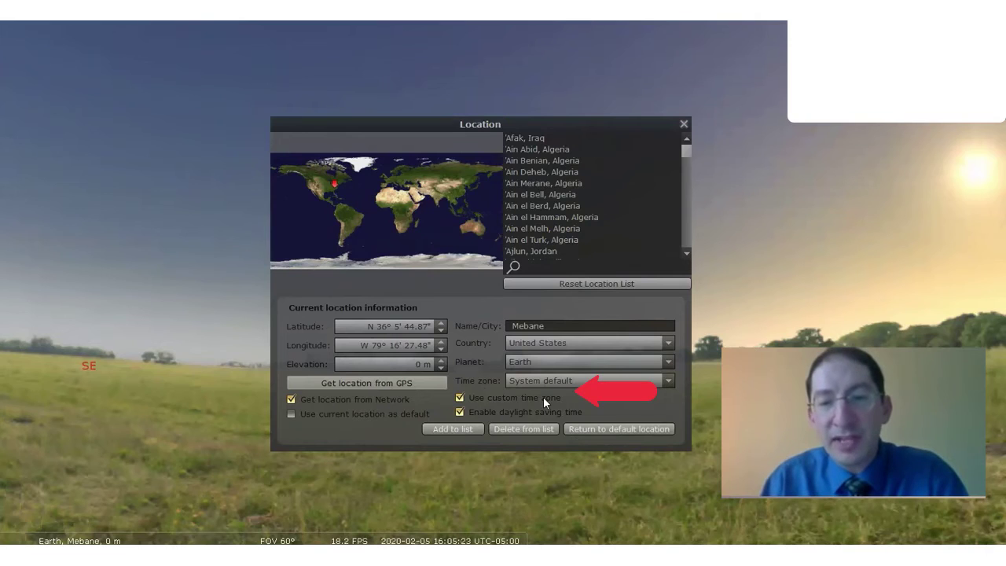
left_click(459, 398)
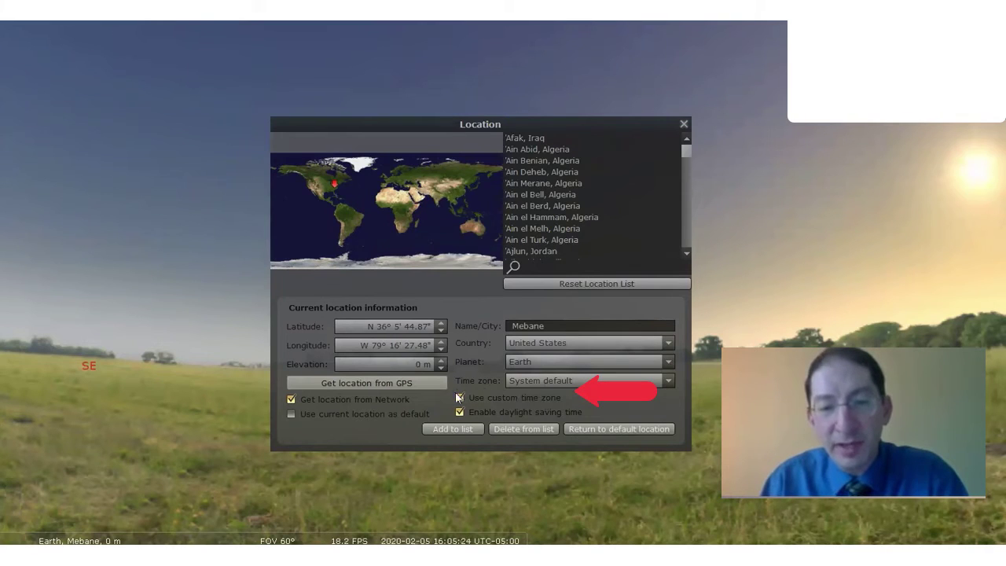
left_click(667, 382)
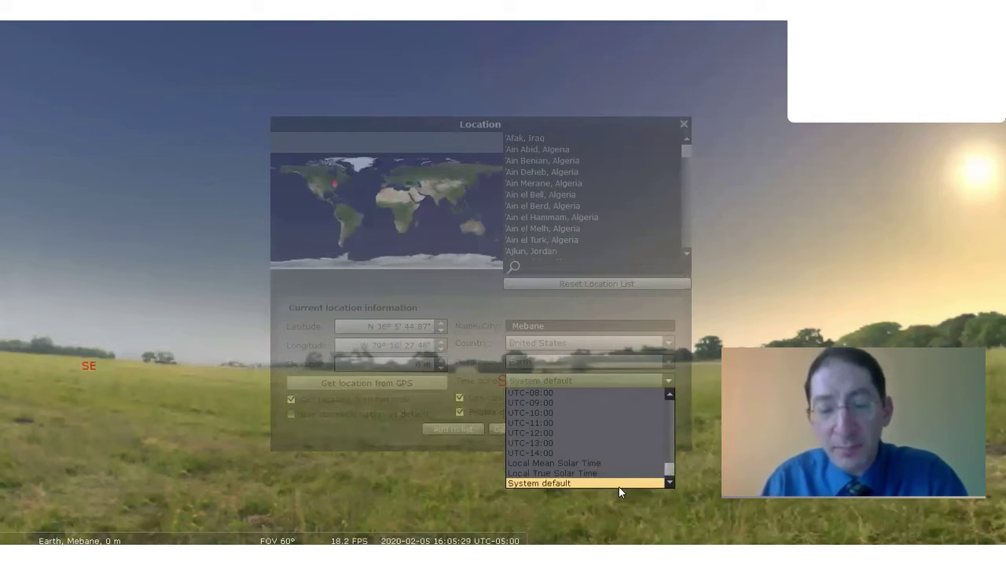
scroll(616, 475, "up", 1)
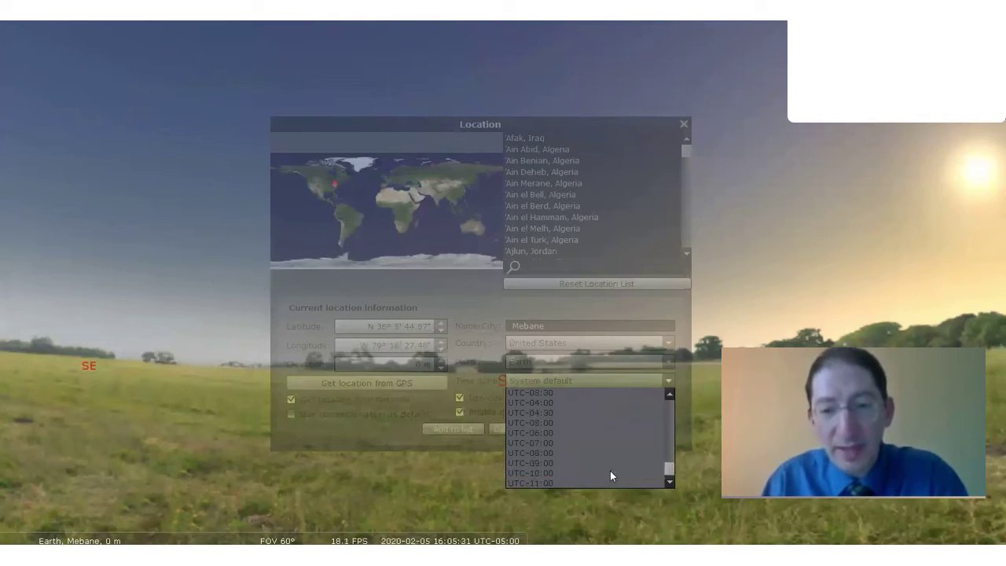
scroll(550, 440, "up", 1)
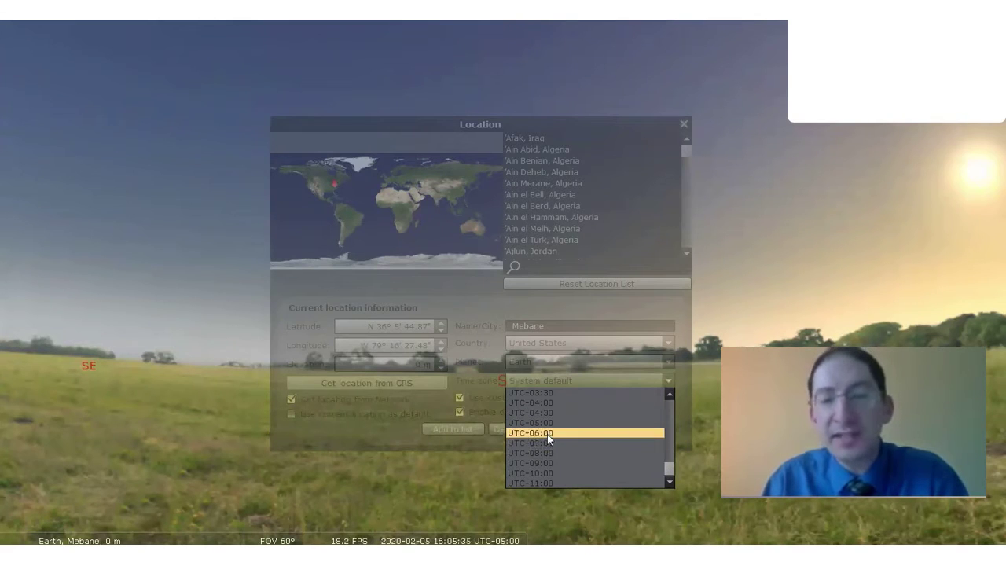
scroll(547, 434, "up", 4)
scroll(549, 440, "up", 2)
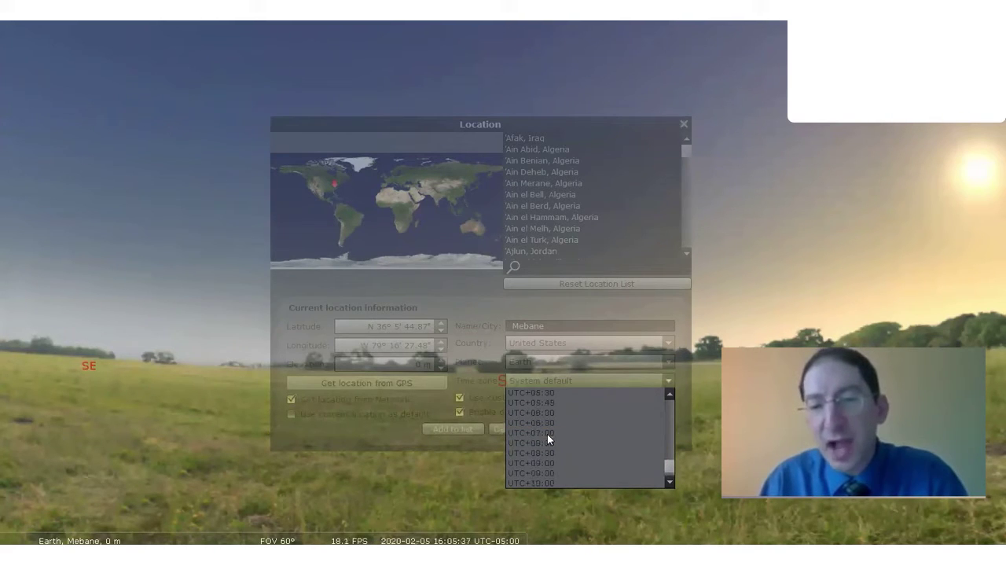
scroll(547, 434, "up", 4)
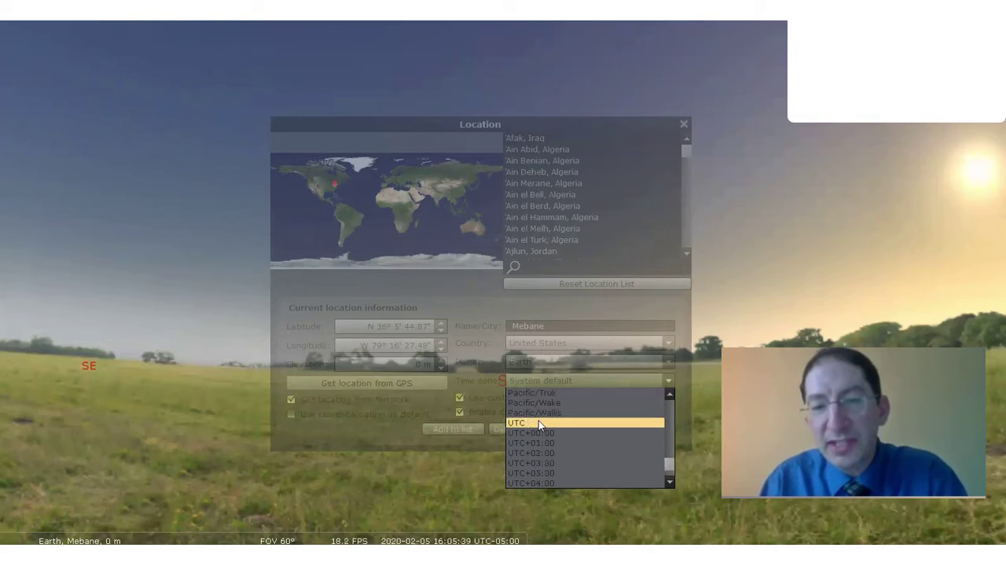
left_click(538, 422)
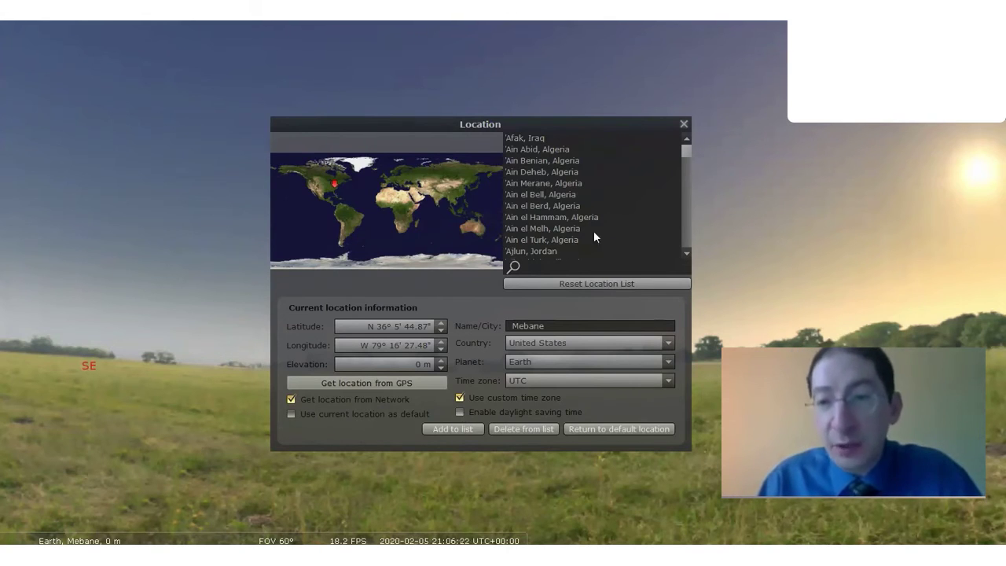
left_click(683, 125)
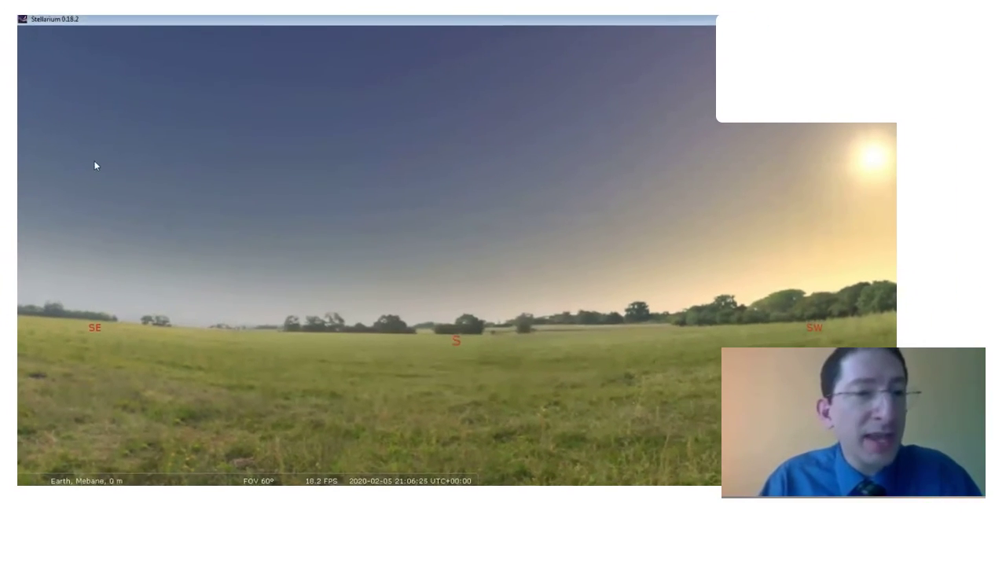
Turn off the ground and the atmosphere in the sky view.
mouse_move(180, 470)
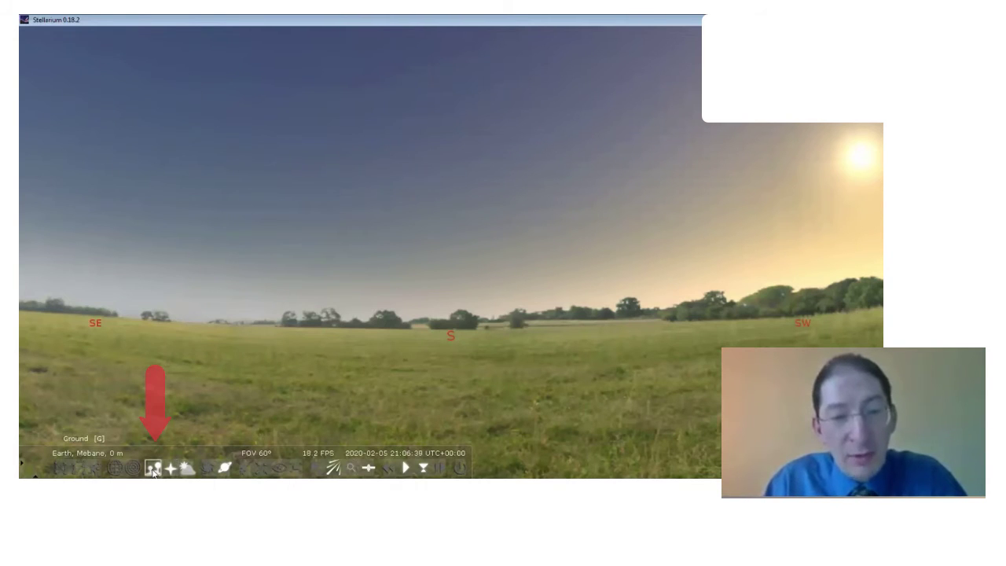
left_click(154, 469)
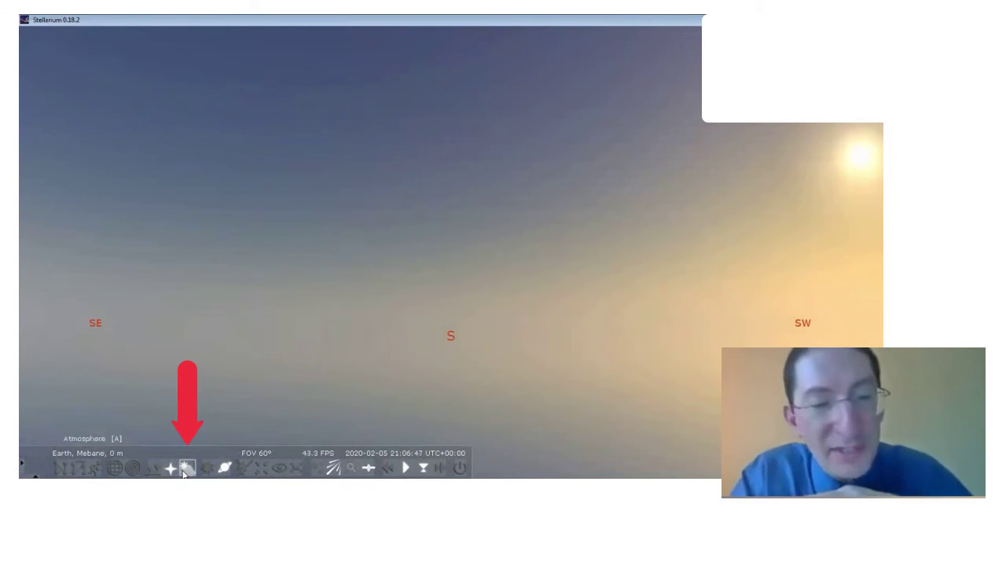
left_click(187, 469)
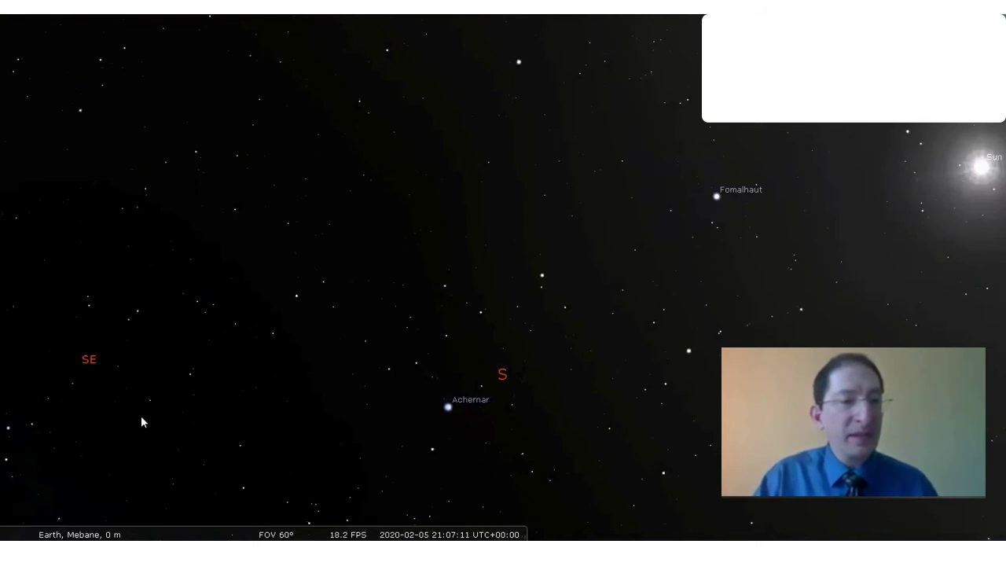
Find Jupiter by name and zoom in on it to a field of view of about 0.15° so its moons show.
mouse_move(15, 362)
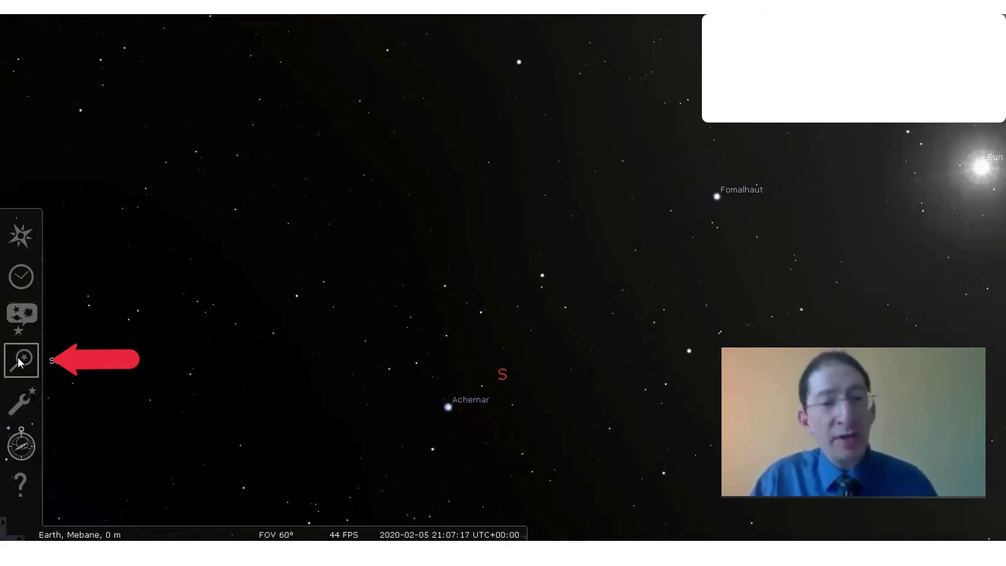
left_click(20, 360)
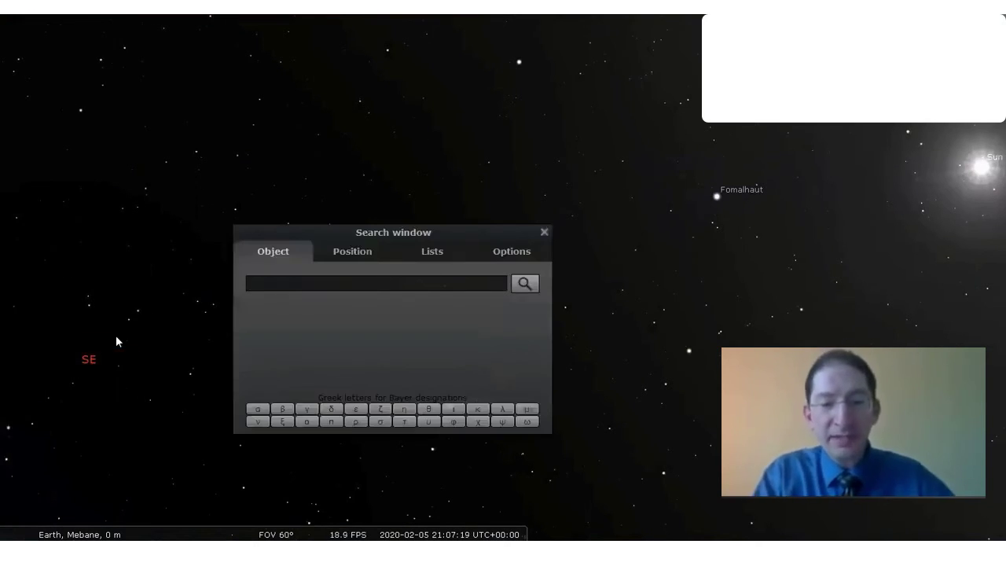
type("jupiter")
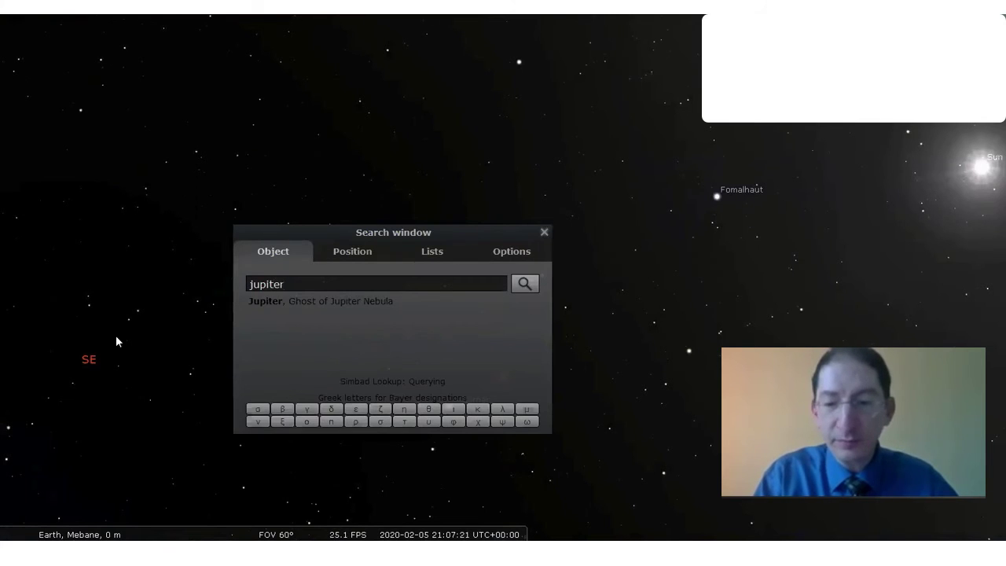
key("Return")
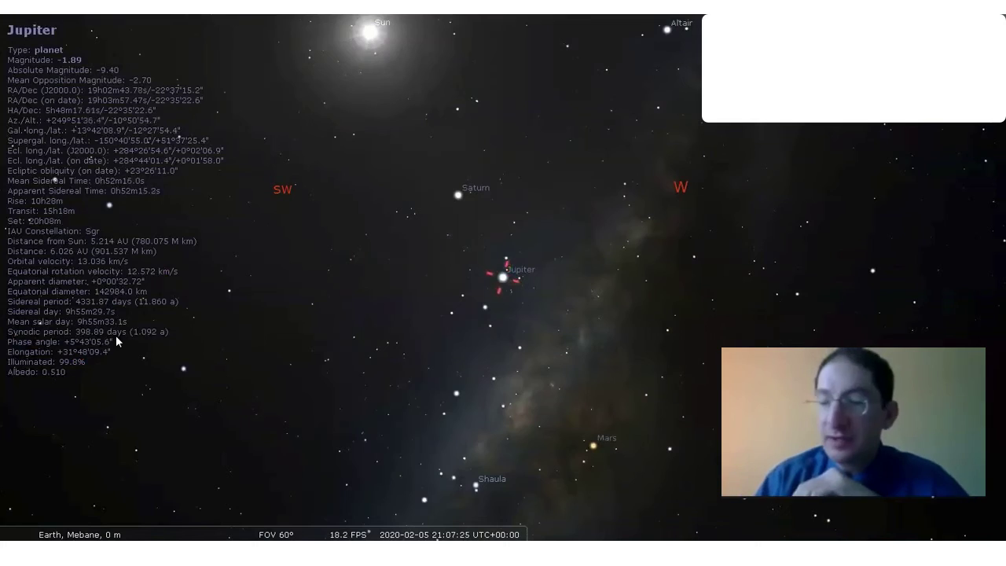
scroll(504, 280, "up", 5)
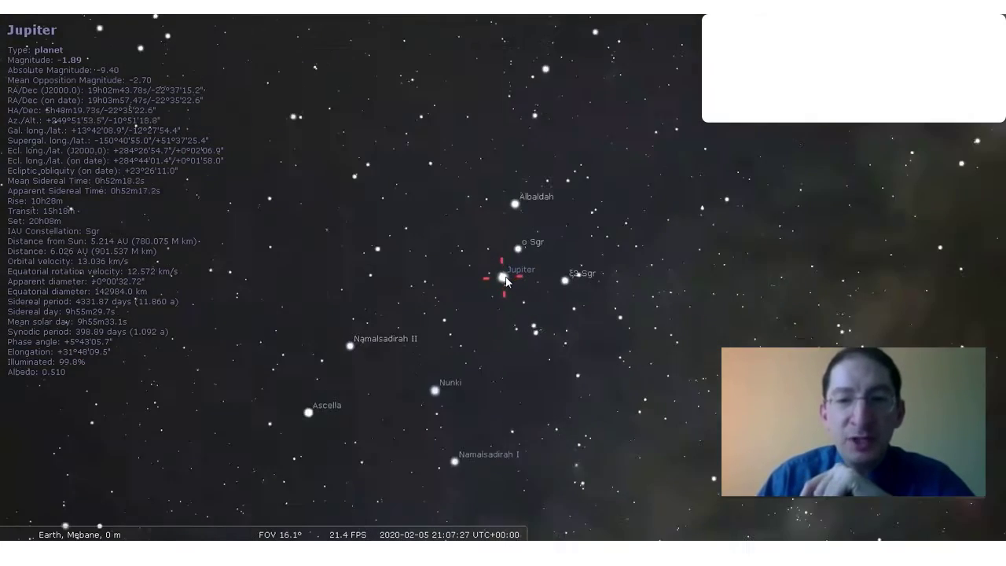
scroll(505, 280, "up", 10)
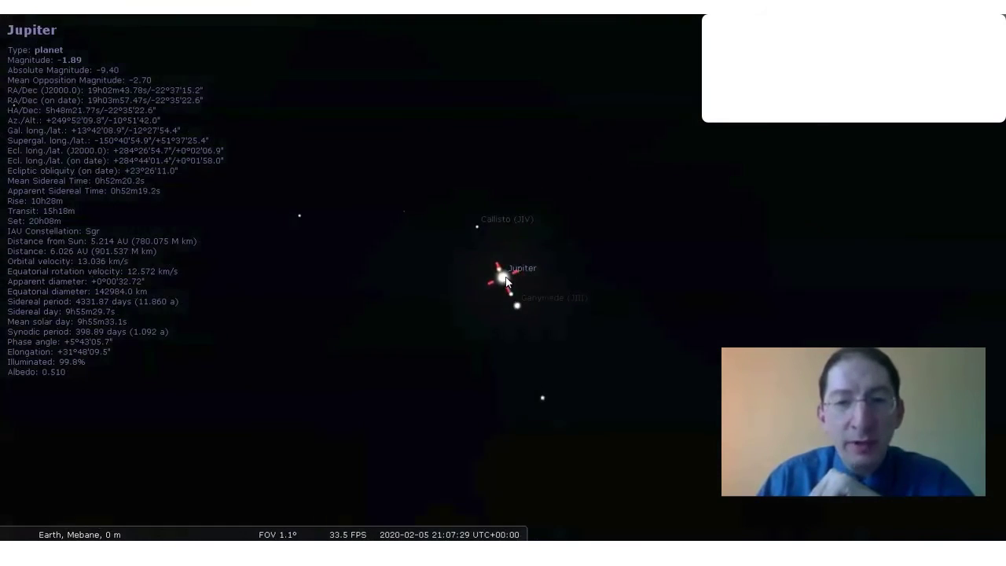
scroll(505, 280, "up", 8)
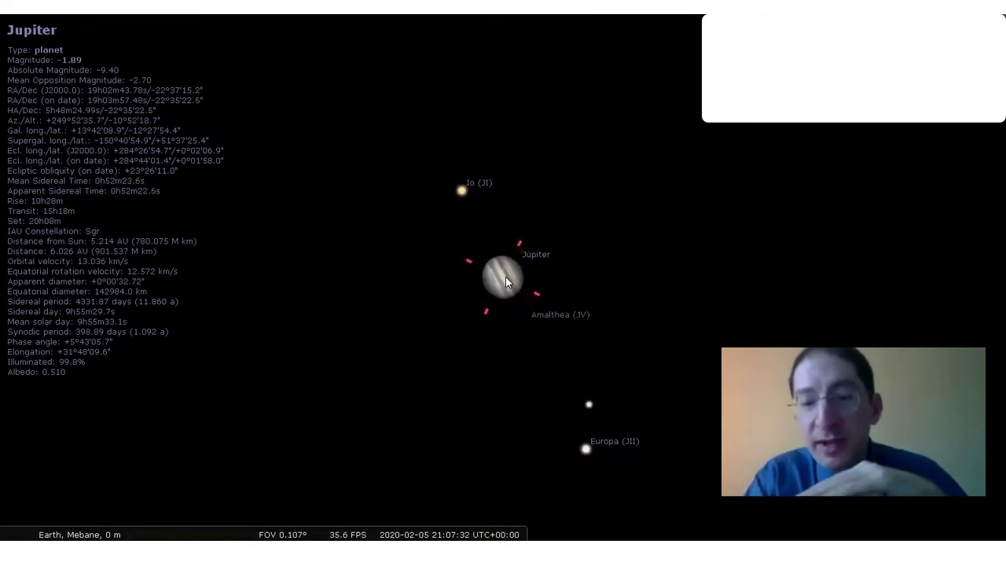
scroll(505, 283, "up", 4)
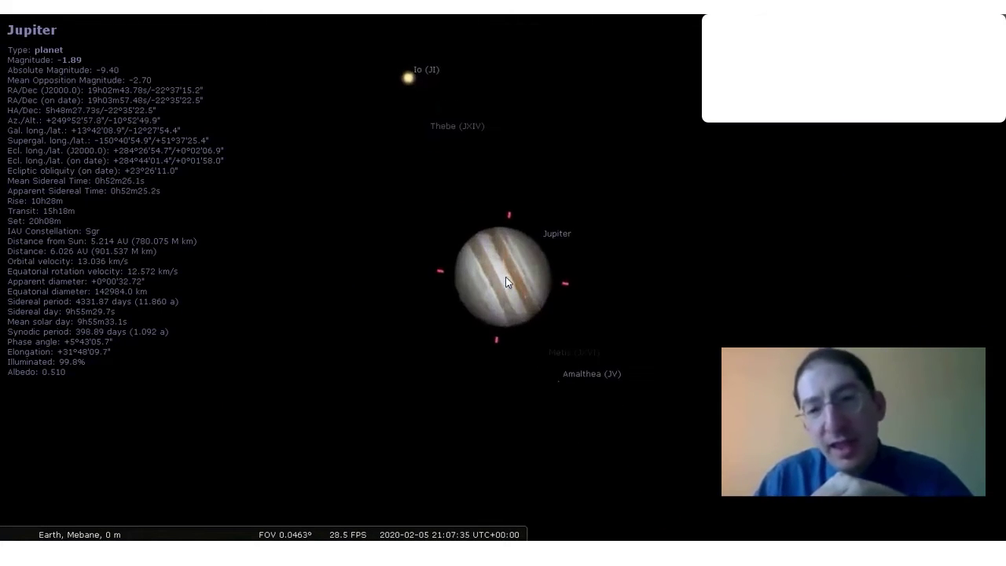
scroll(507, 283, "down", 3)
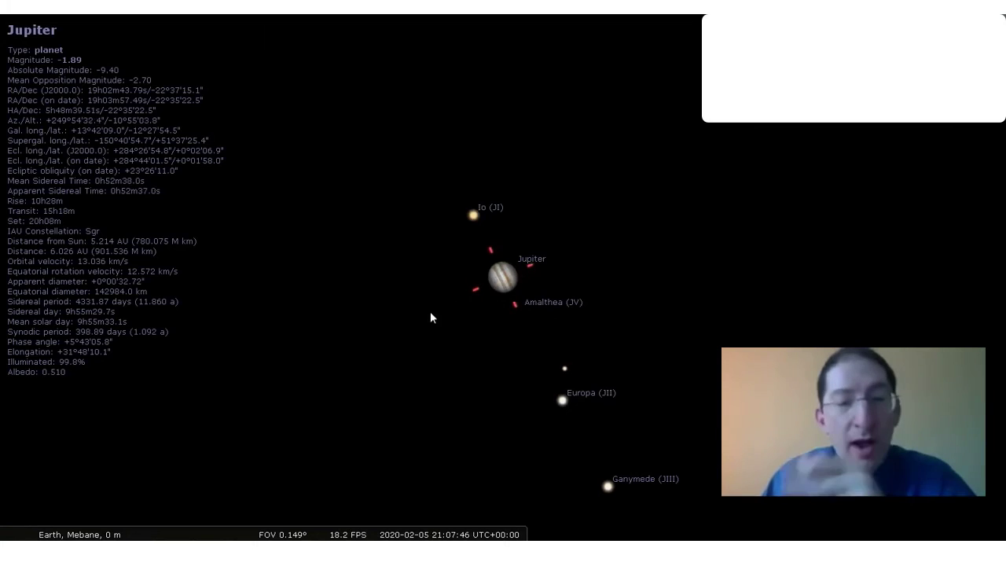
Switch the view to the equatorial mount and zoom in on Jupiter to a field of view of about 0.02°.
mouse_move(260, 531)
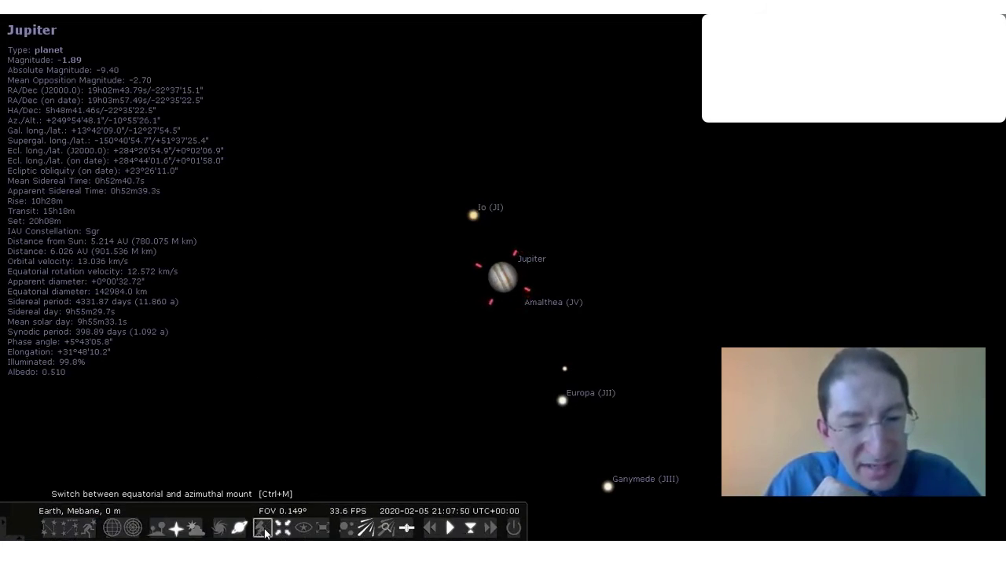
left_click(264, 531)
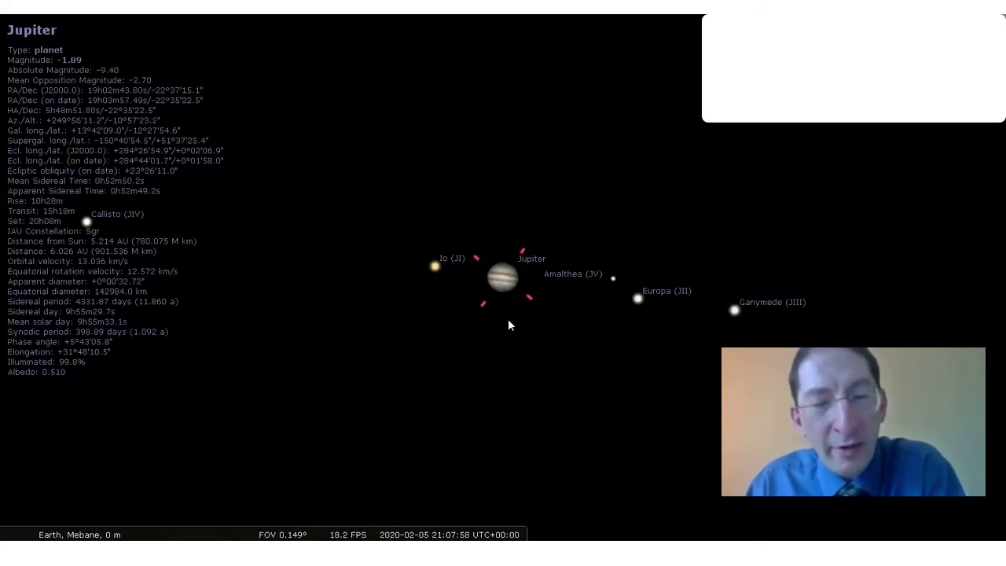
scroll(508, 318, "up", 3)
scroll(508, 324, "up", 3)
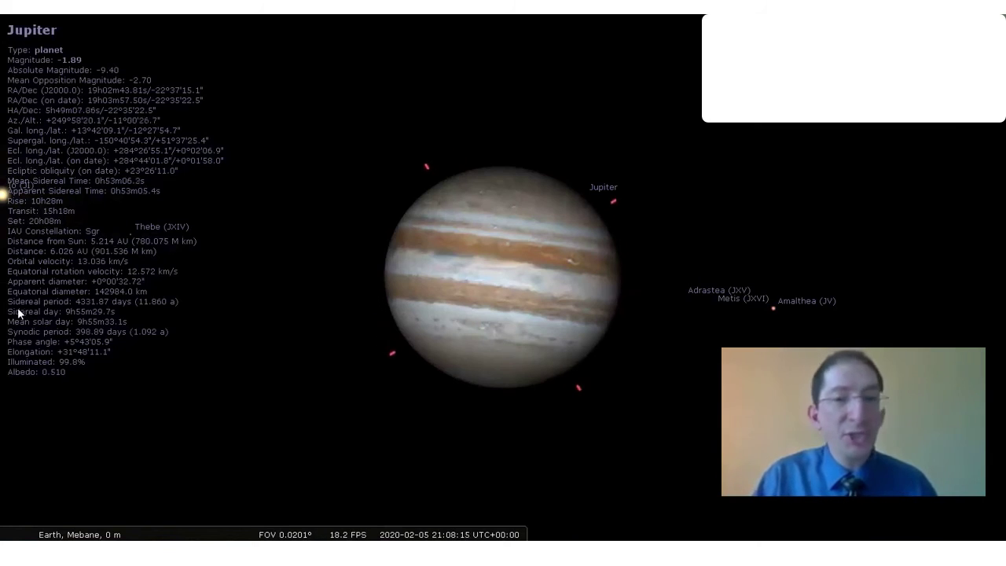
Set the simulation date to 2019-2-24 and the hour to 9, and advance the minutes by one.
mouse_move(3, 306)
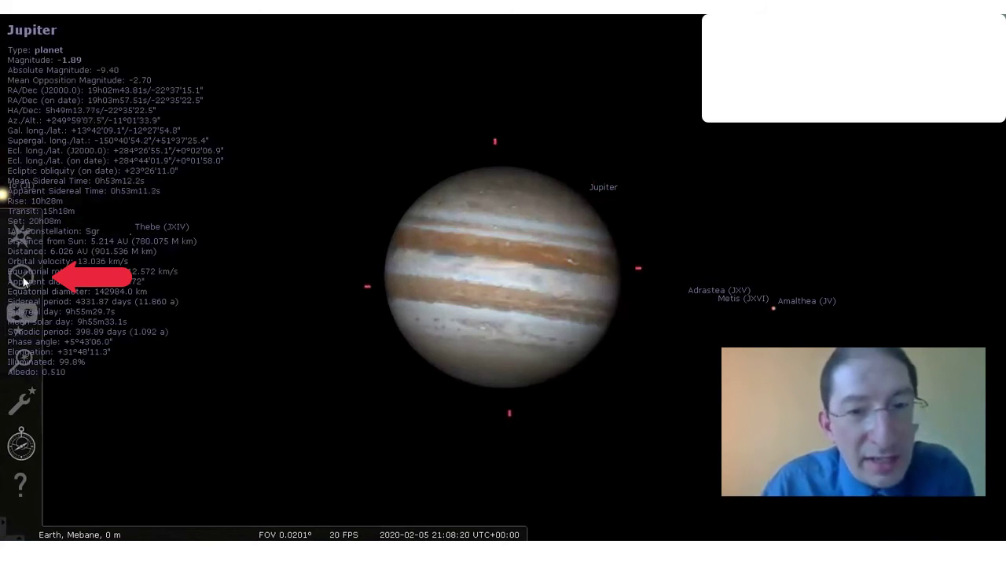
left_click(24, 281)
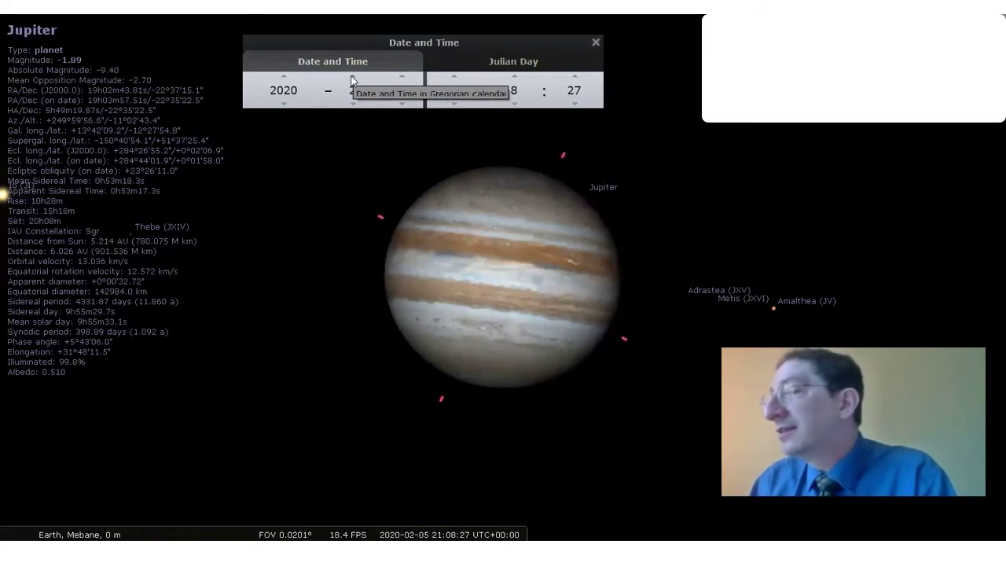
left_click(285, 103)
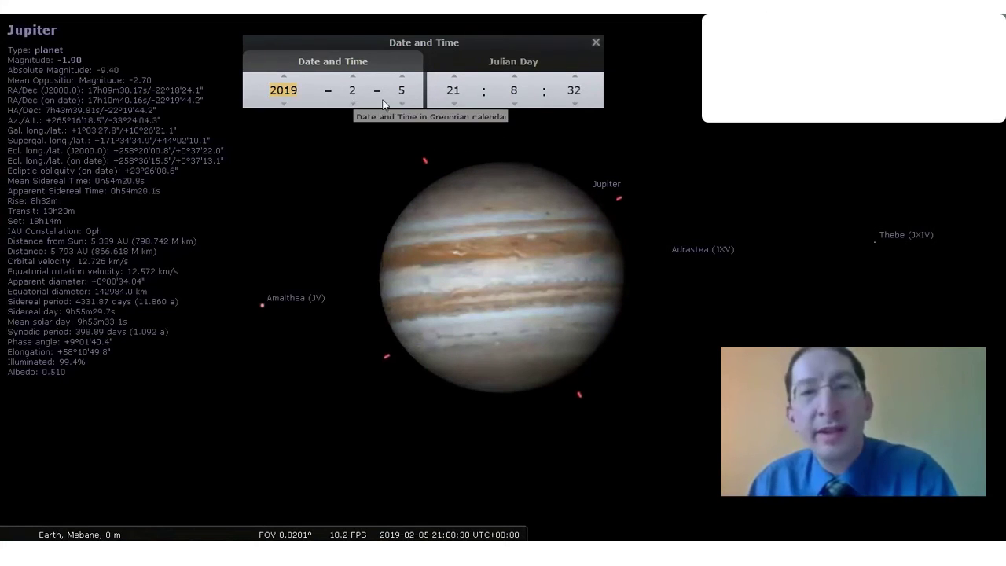
type("24")
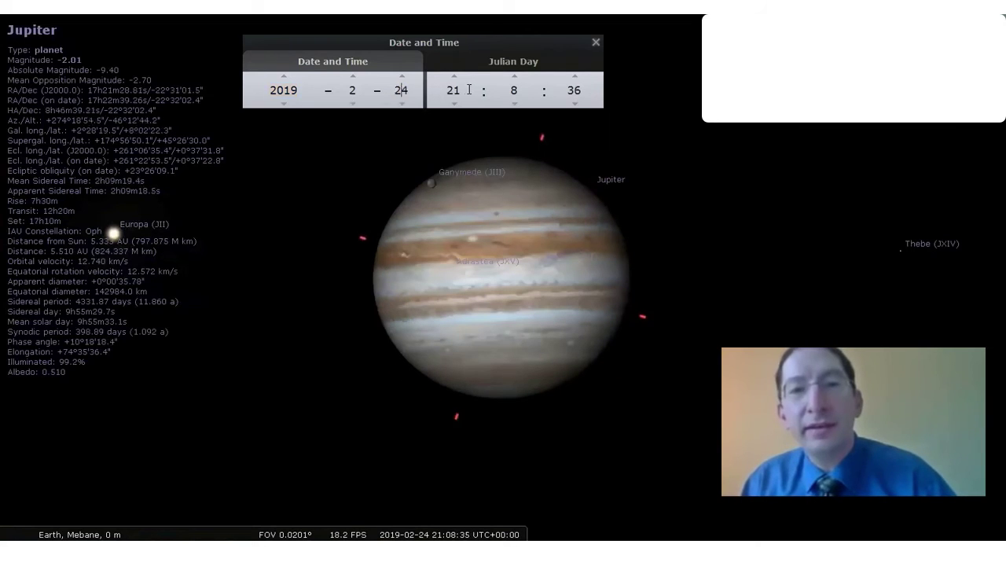
type("9")
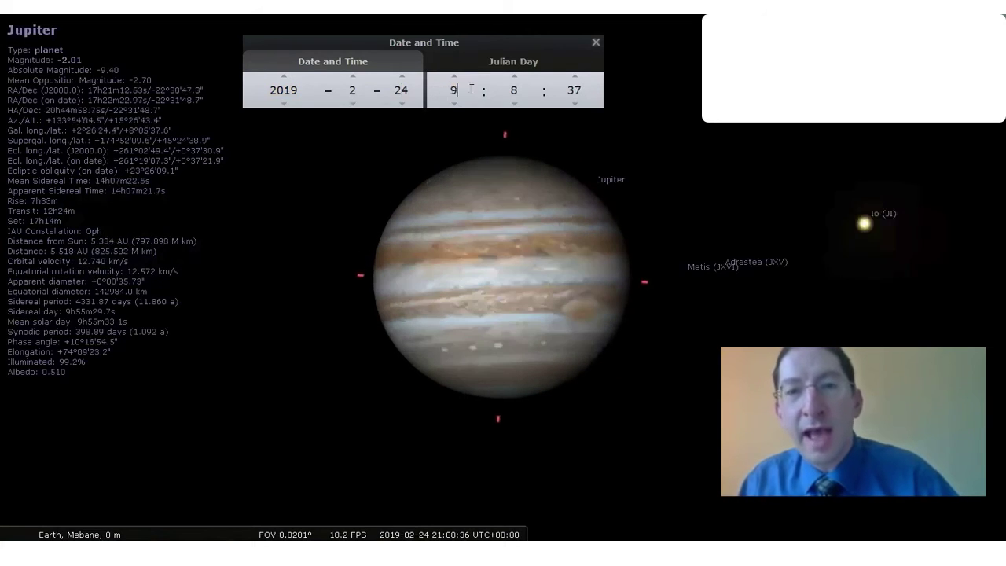
left_click(515, 76)
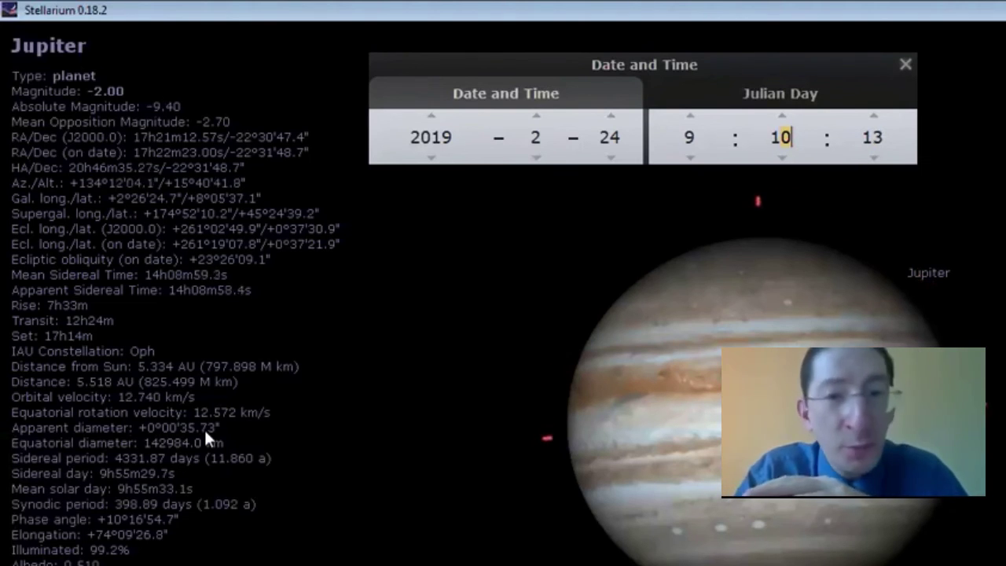
Find Saturn by name and view it with its rings at a field of view of about 0.02°.
mouse_move(25, 417)
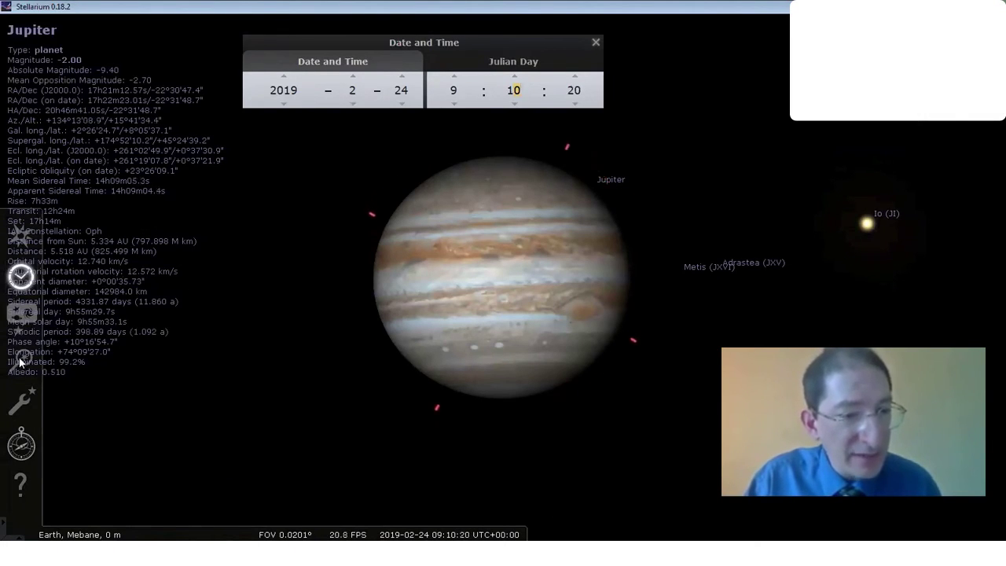
left_click(21, 359)
type("satur")
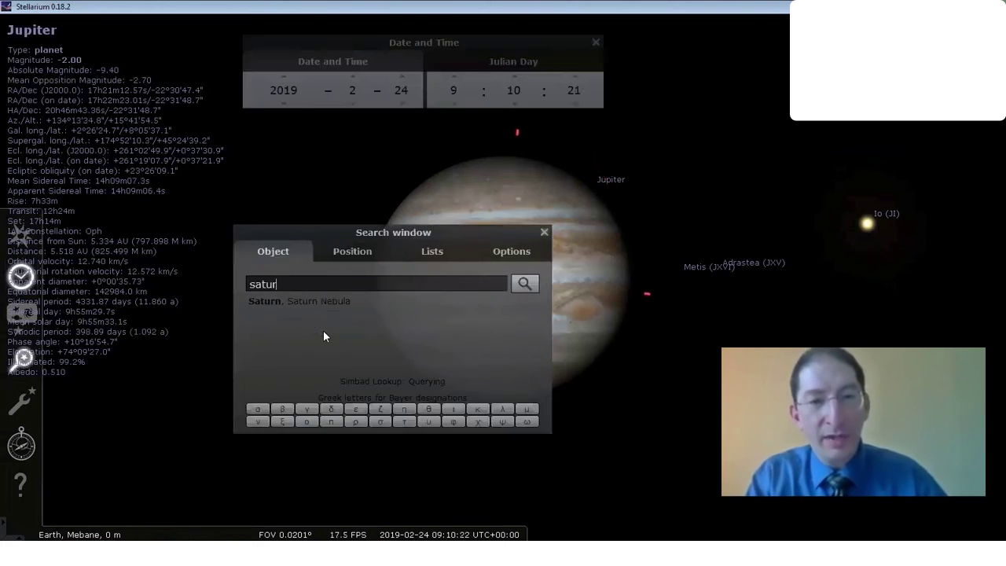
type("n")
key("Return")
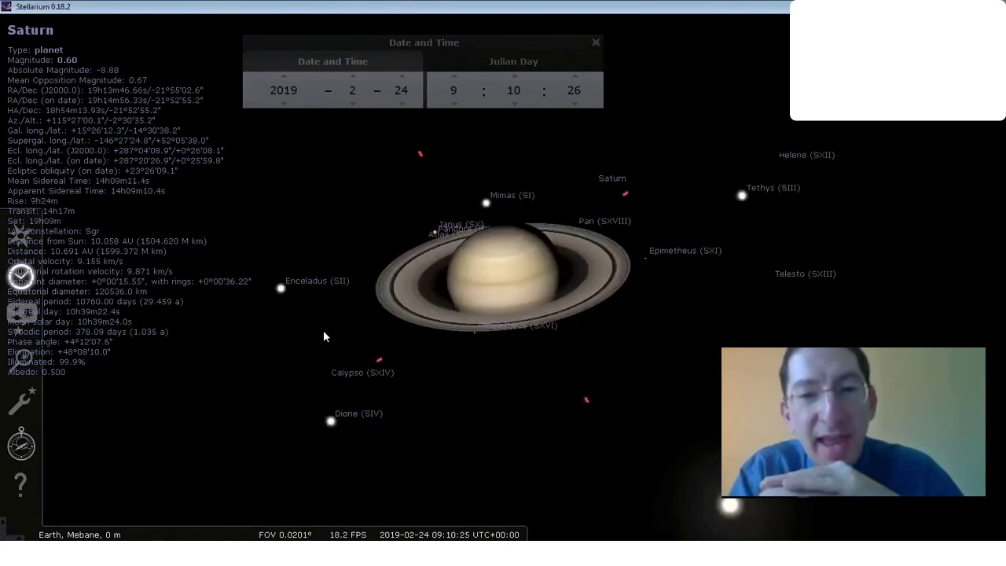
scroll(496, 251, "down", 5)
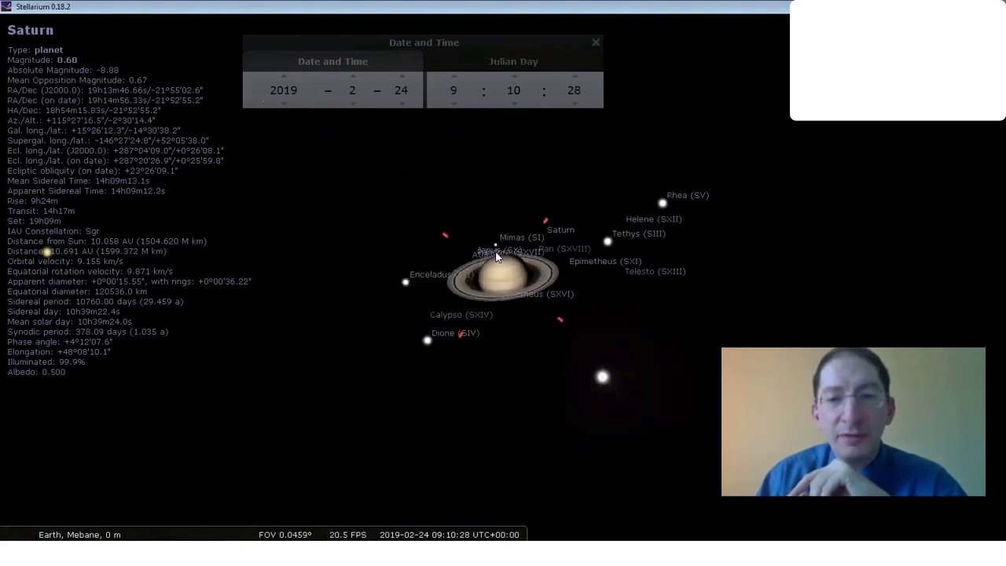
scroll(496, 253, "up", 5)
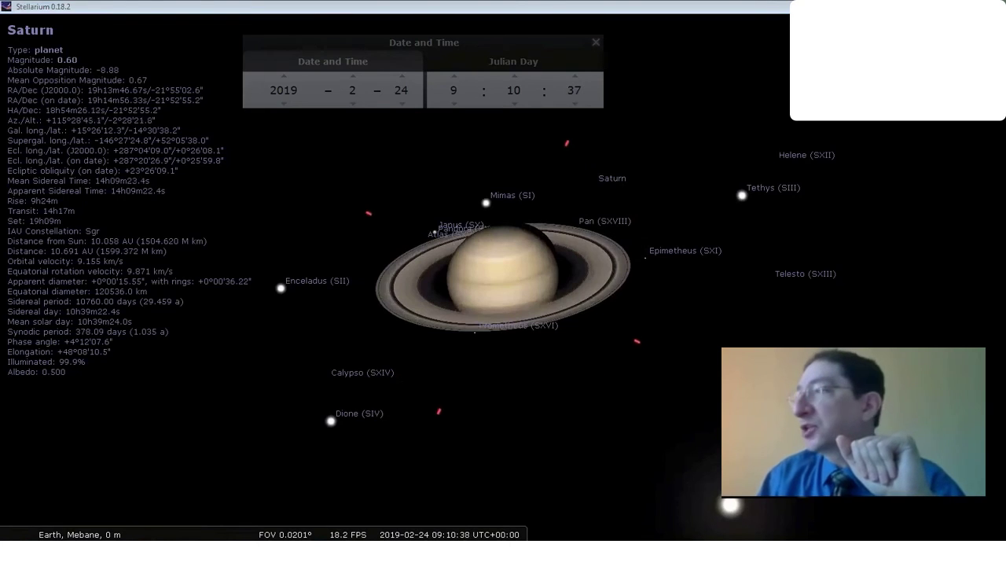
Set the simulation date to 2018-10-1 and the time to 3:31 for the Saturn view.
left_click(286, 103)
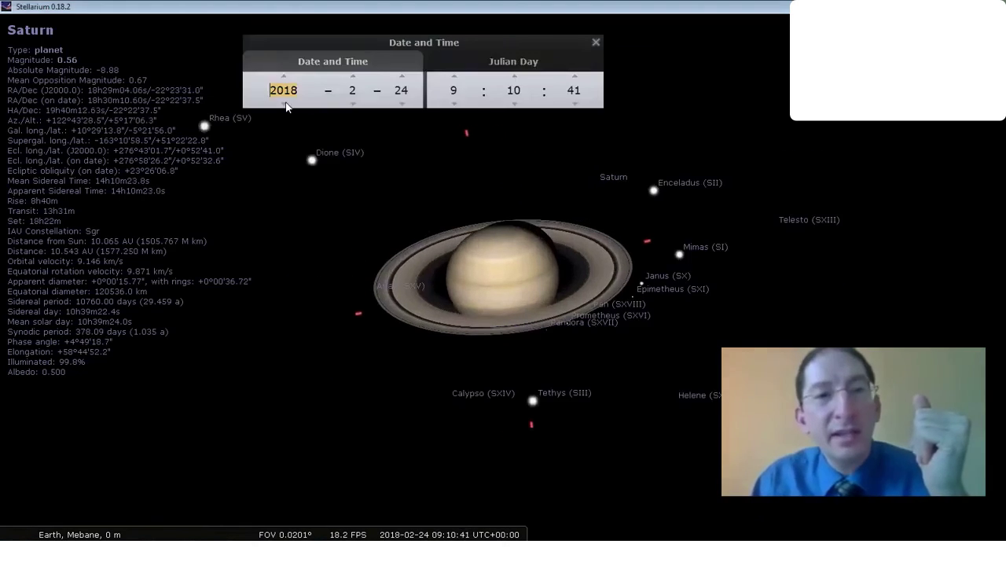
left_click(352, 90)
key("BackSpace")
type("10")
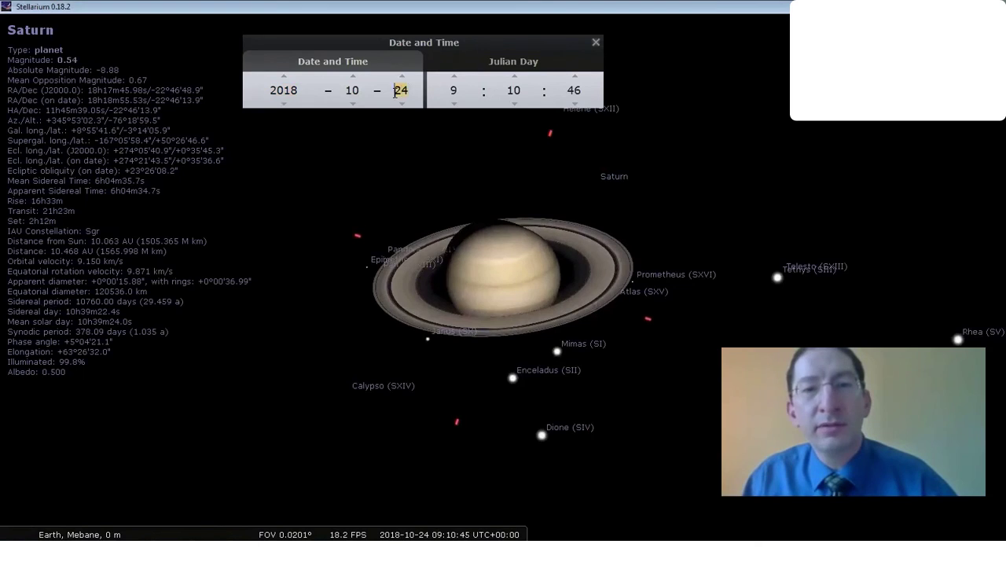
type("1")
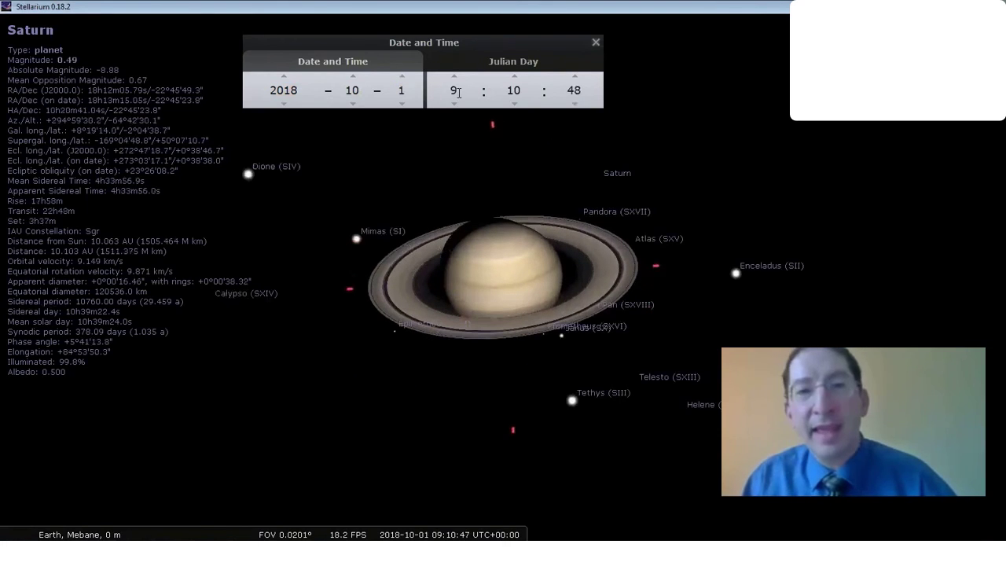
type("3")
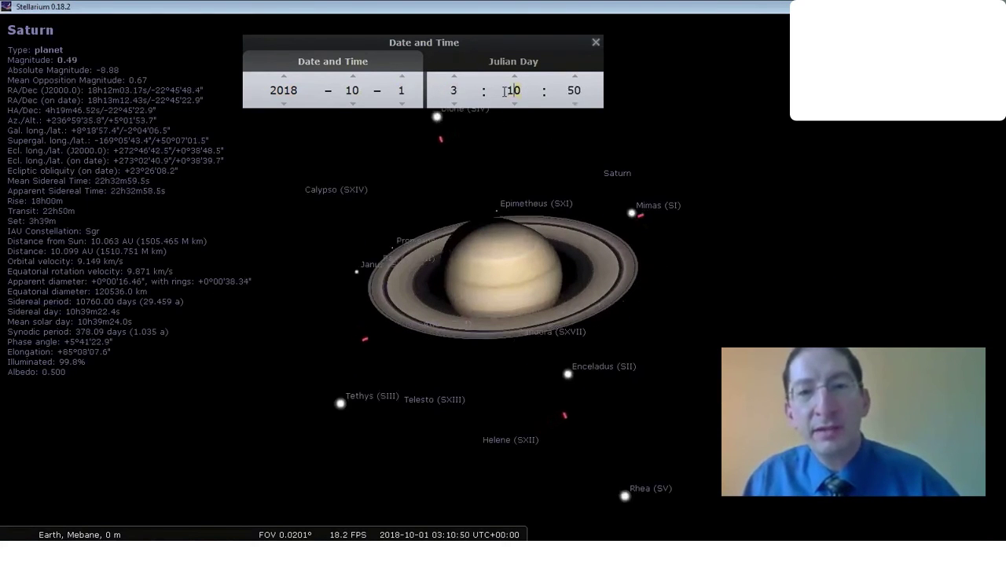
type("31")
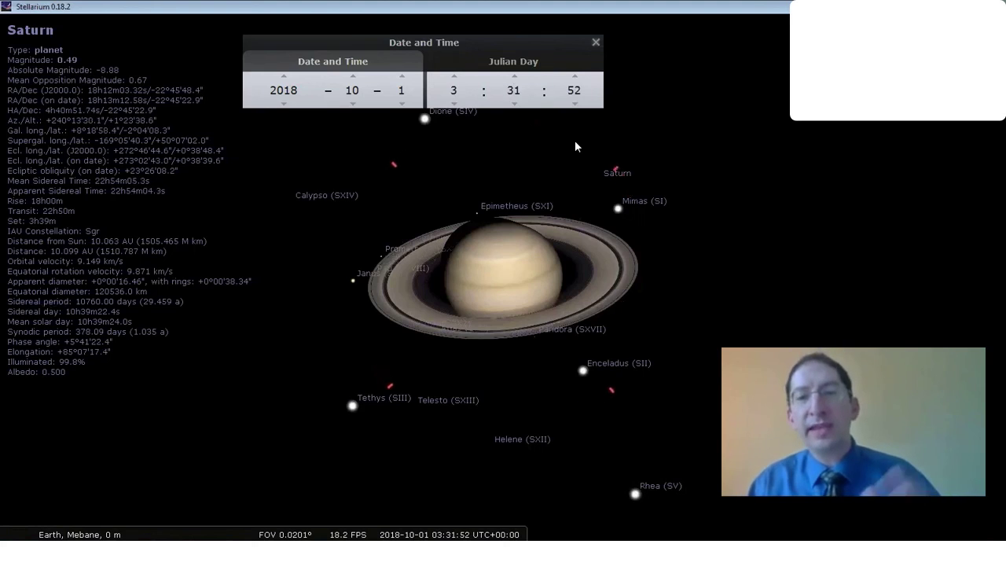